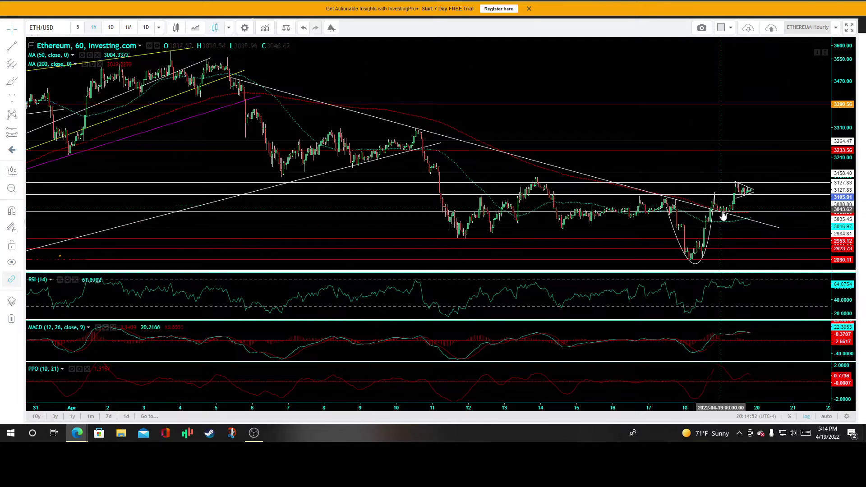
- Zoom in on the hourly ETH/USD chart so the 9–19 April candles fill the view
scroll(724, 218, up, 3)
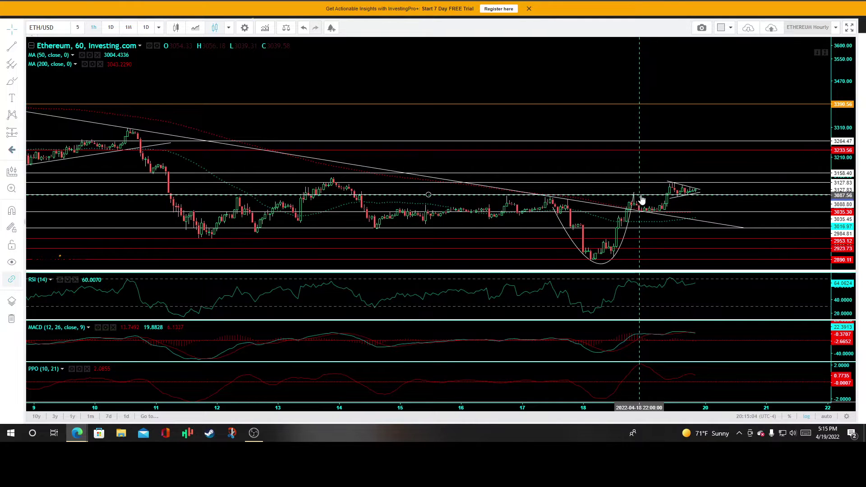
click(12, 174)
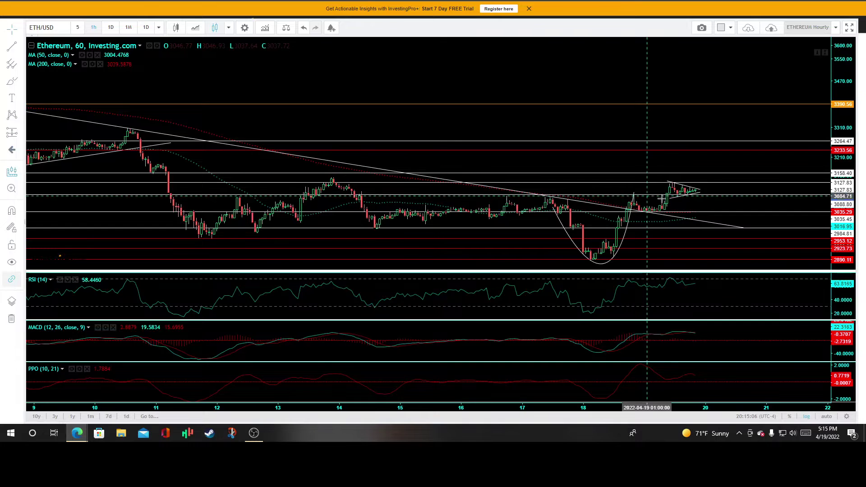
click(653, 194)
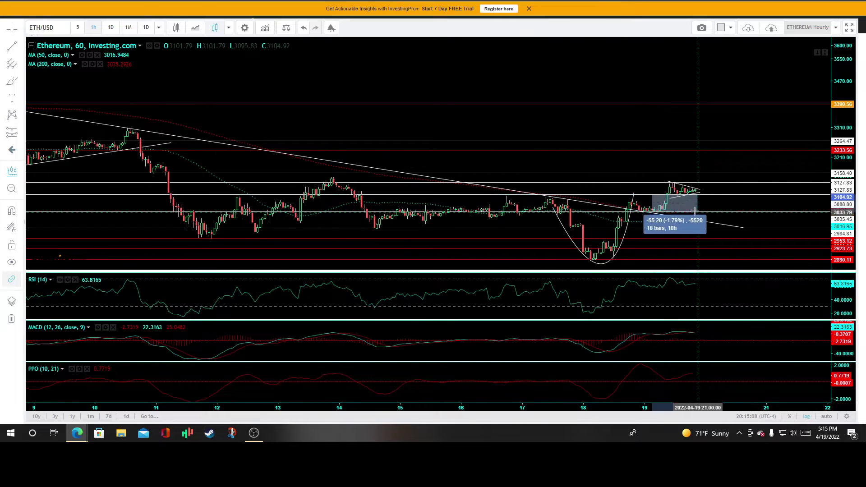
click(641, 211)
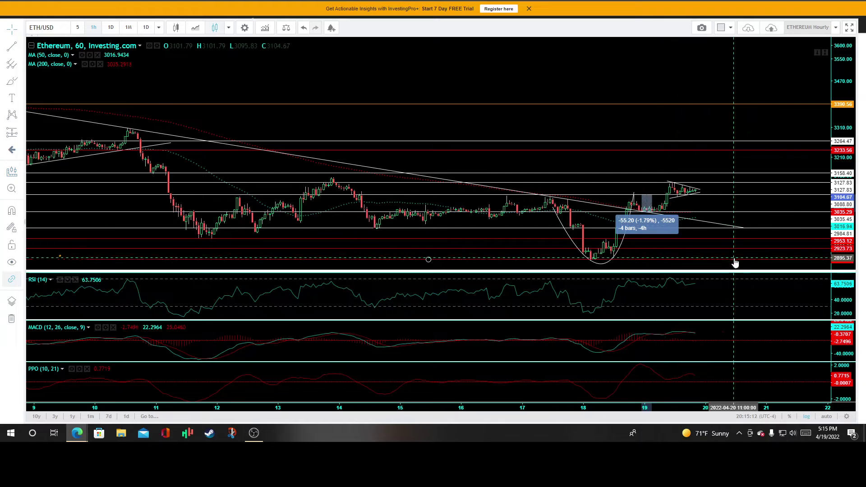
click(11, 174)
click(667, 212)
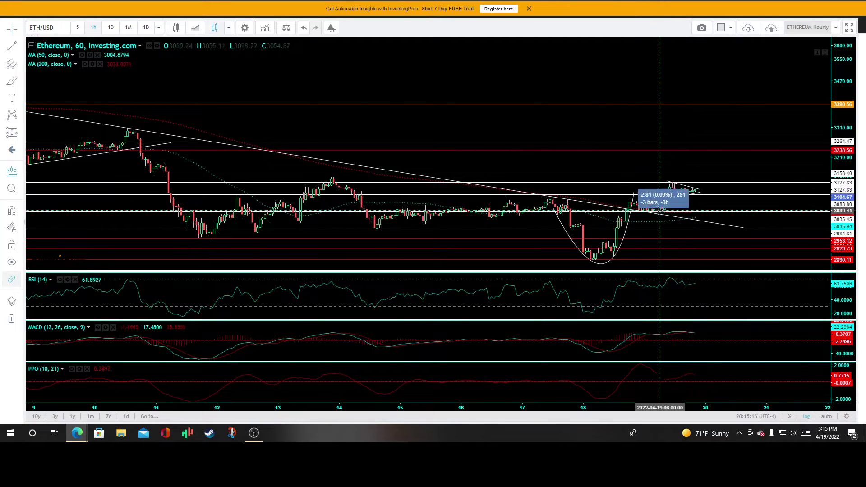
key(Escape)
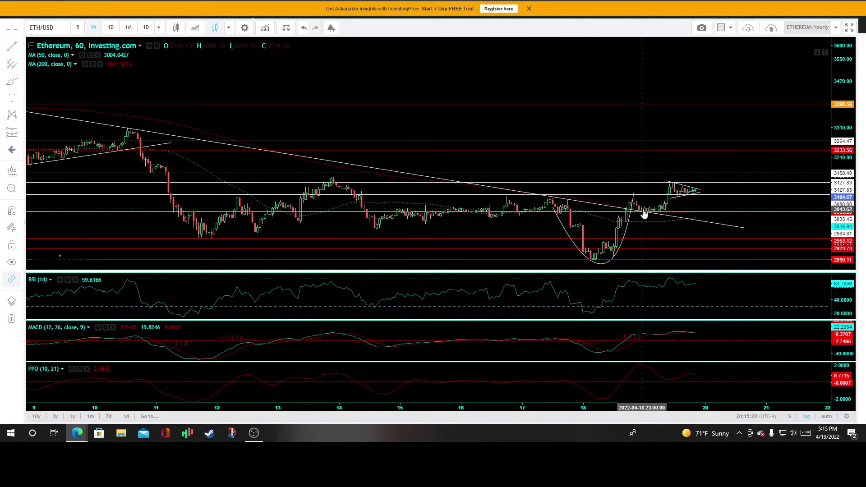
scroll(645, 215, down, 2)
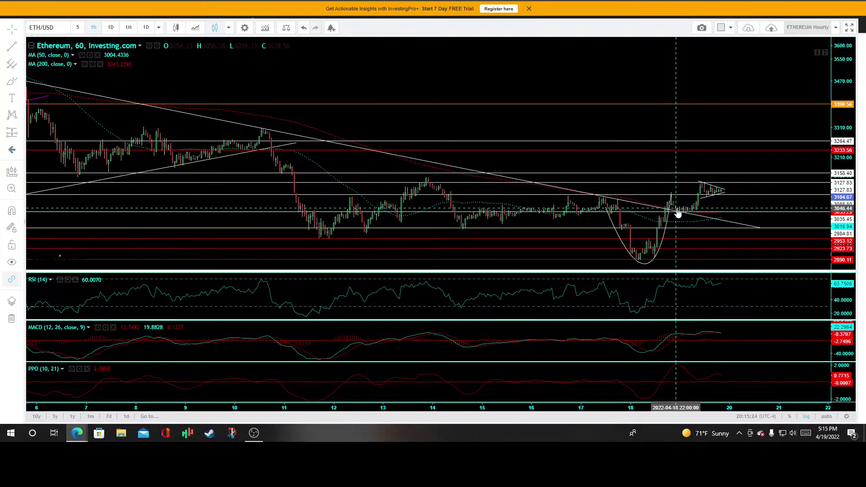
click(12, 171)
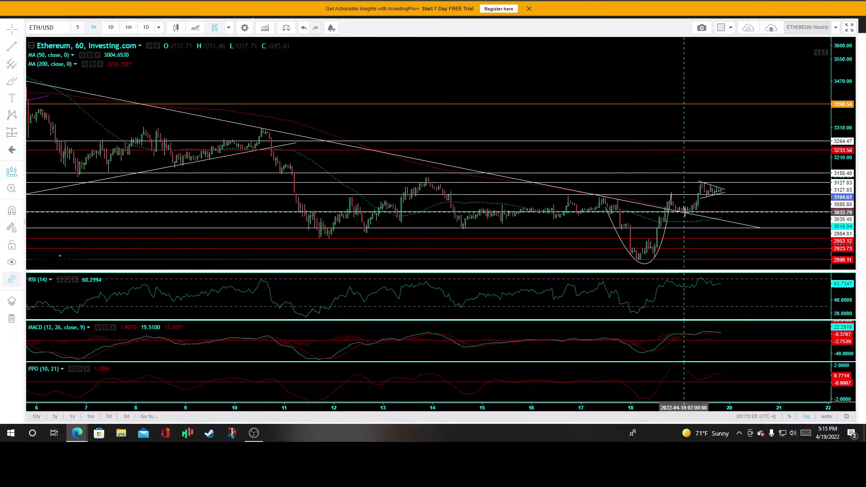
scroll(690, 210, up, 3)
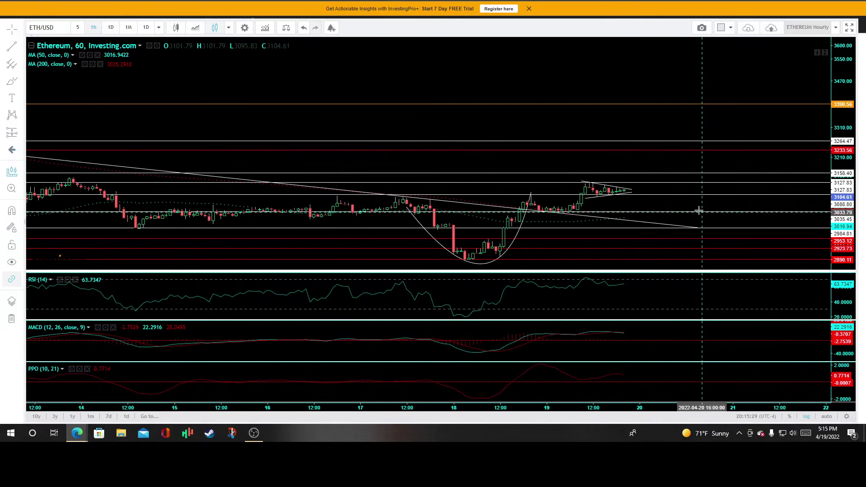
click(566, 212)
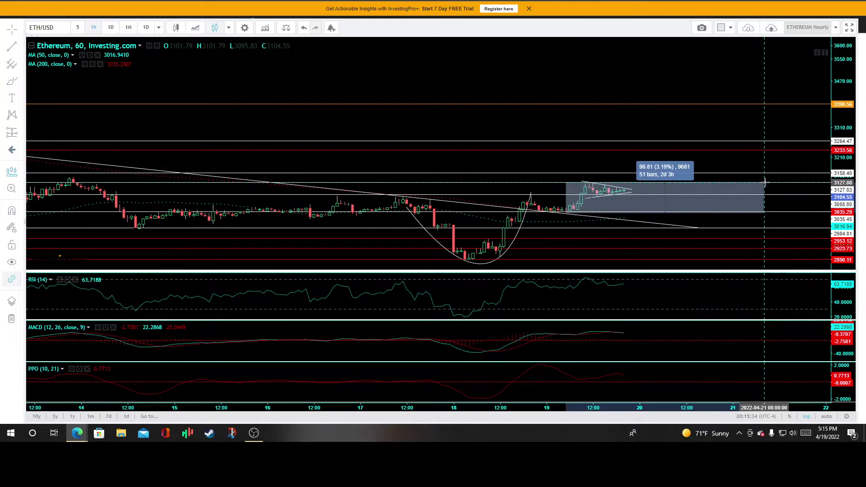
scroll(667, 232, down, 1)
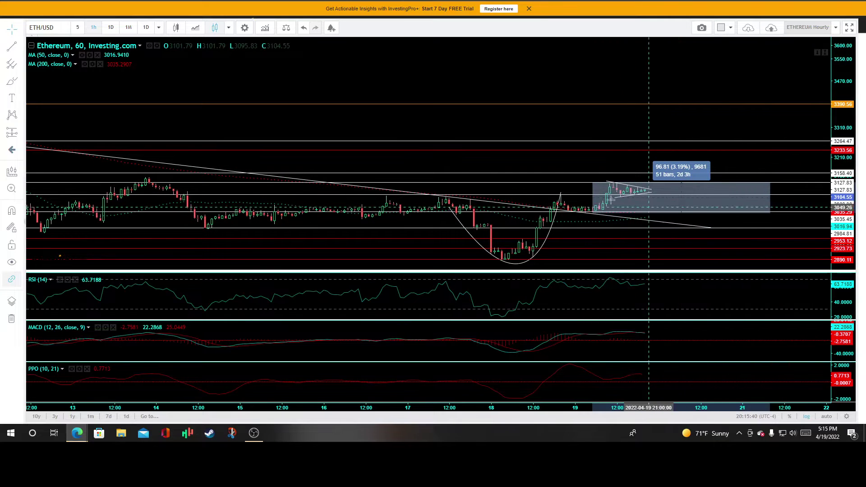
click(638, 160)
scroll(641, 155, down, 3)
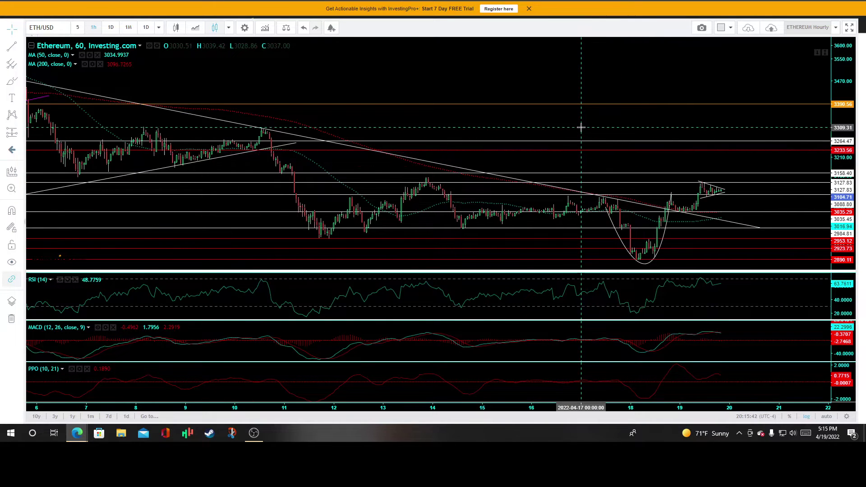
scroll(496, 140, down, 1)
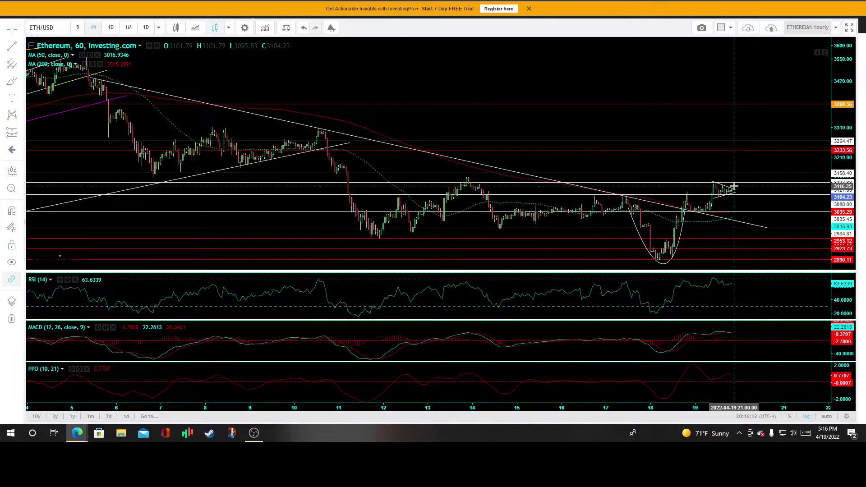
scroll(739, 186, down, 2)
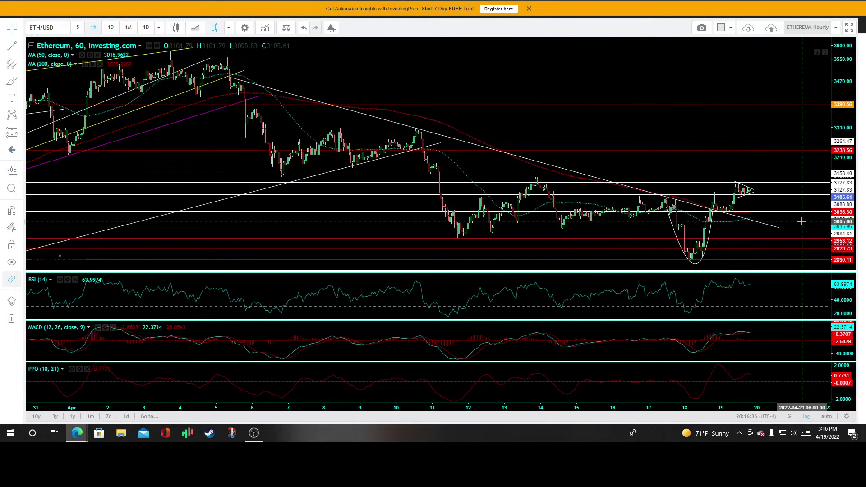
- Zoom in on the 19 April triangle and select the Brush tool with red colour
scroll(485, 177, up, 1)
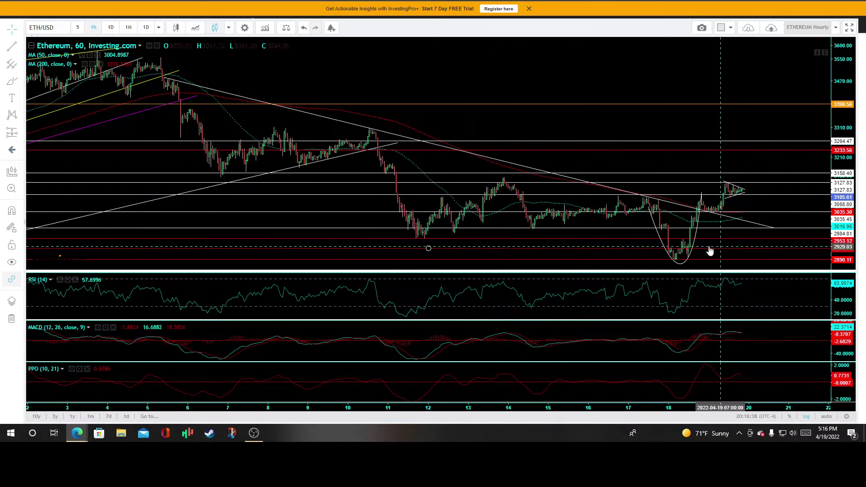
scroll(704, 218, up, 5)
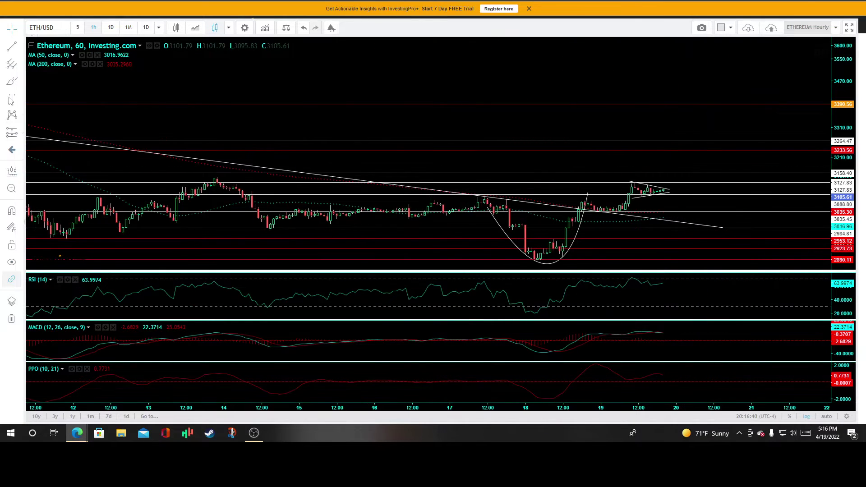
click(16, 81)
click(164, 38)
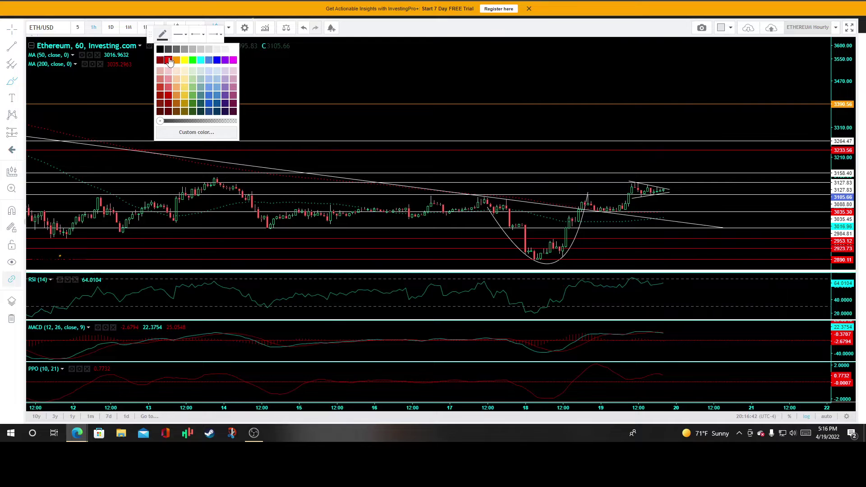
click(168, 59)
scroll(646, 208, down, 3)
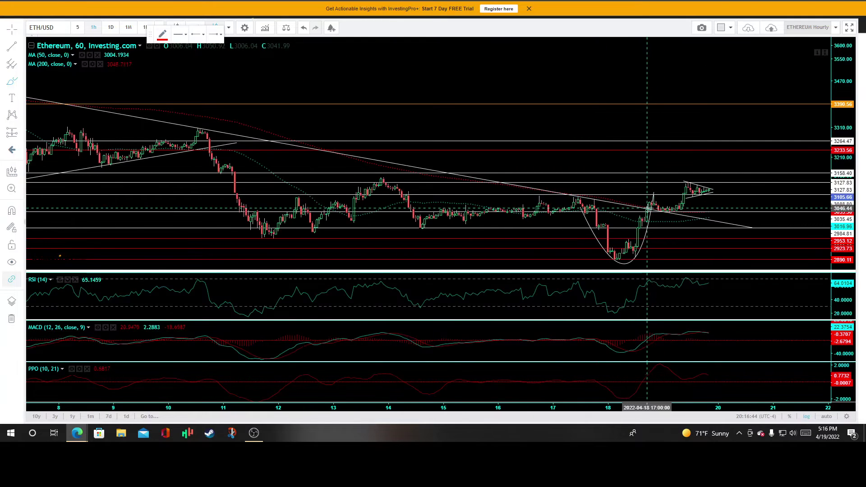
click(649, 209)
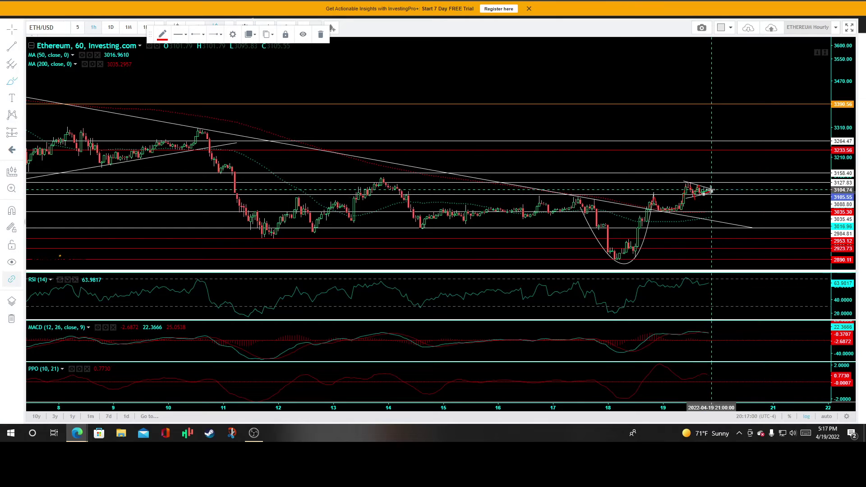
- Draw red upward and downward strokes from the triangle tip, then switch to the 4-hour interval
drag(710, 189, 716, 174)
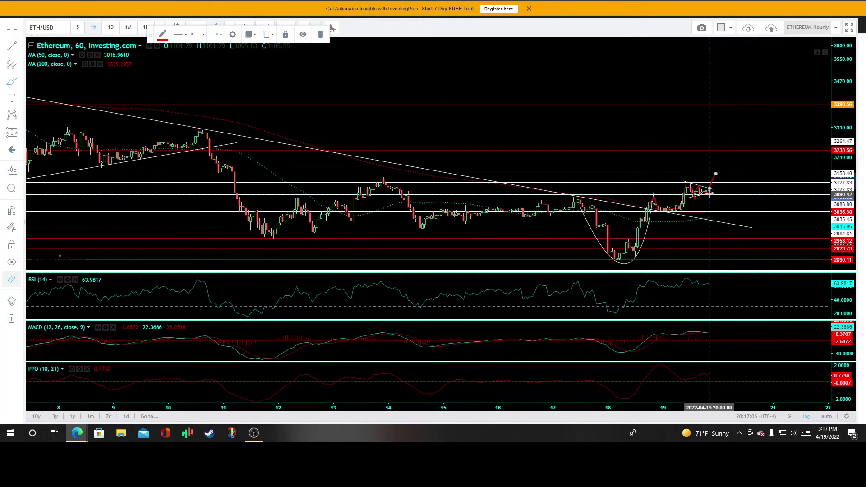
drag(709, 194, 714, 204)
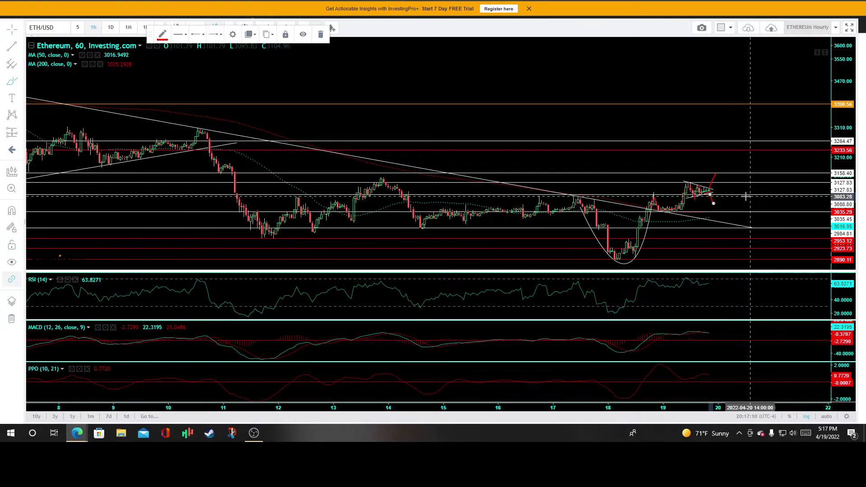
drag(713, 203, 716, 209)
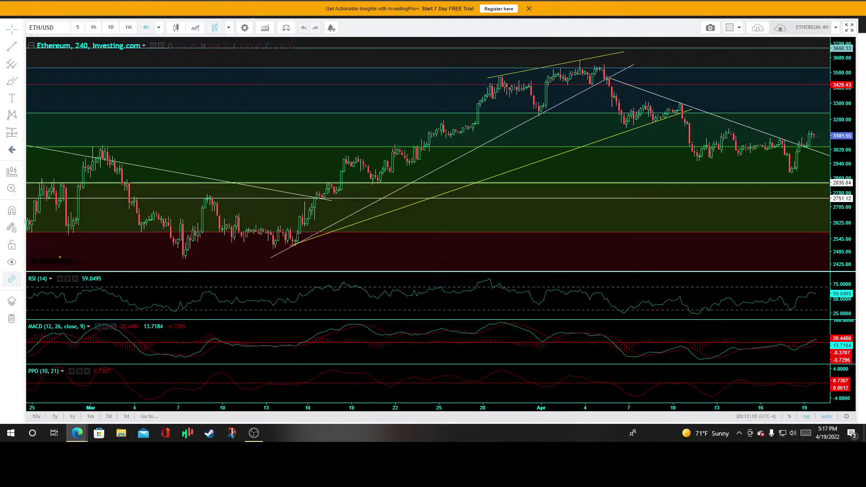
click(146, 28)
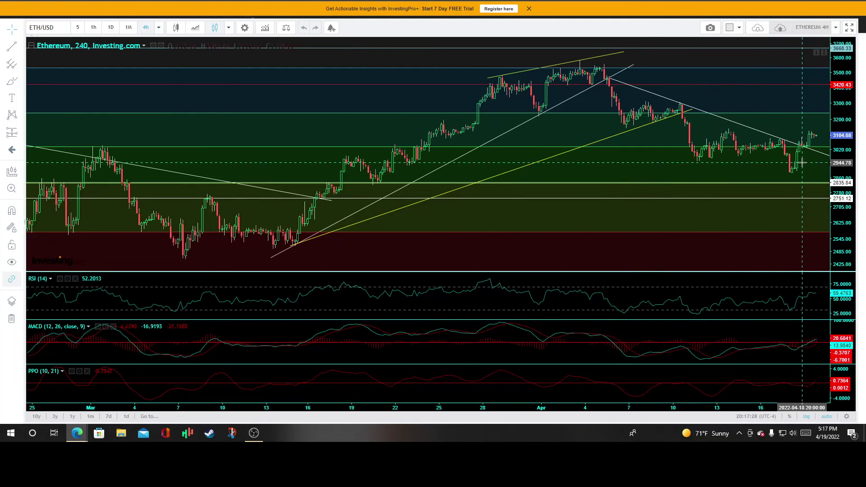
- Zoom out and shift the 4-hour candles left to show the 2170.48–3899.02 Fibonacci levels
scroll(745, 140, down, 3)
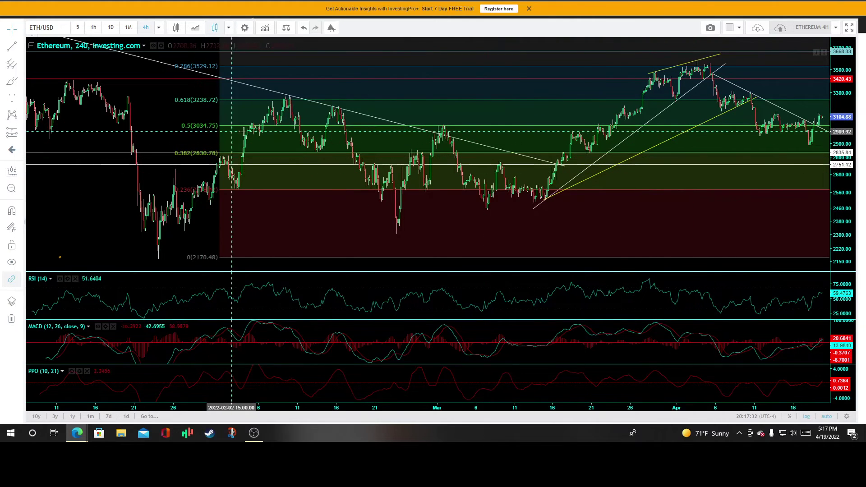
drag(131, 134, 18, 141)
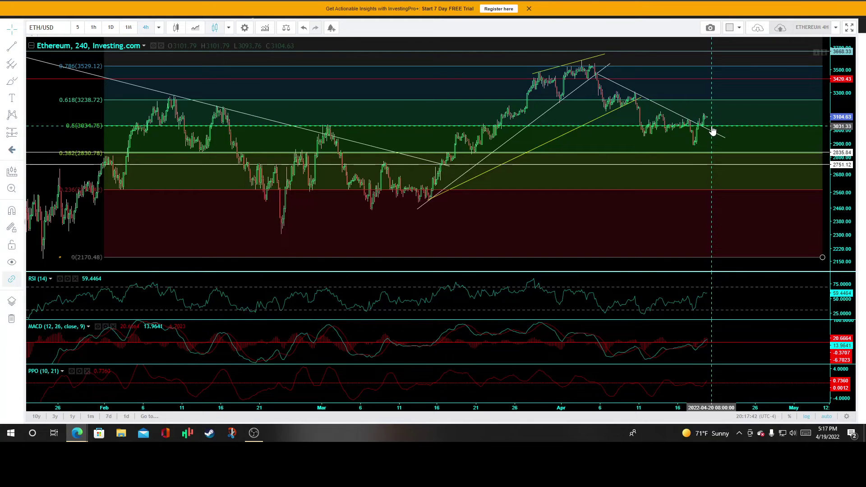
scroll(749, 171, down, 2)
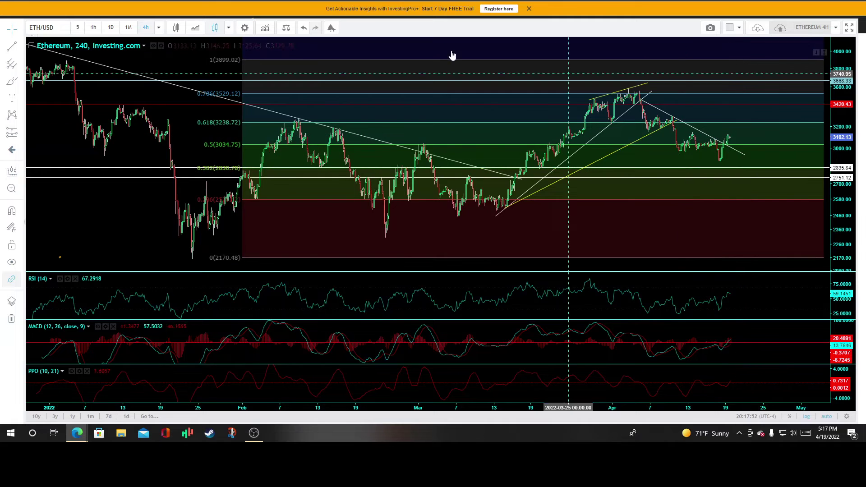
- Switch ETH/USD to the 1D interval and frame September–April with open space on the right
key(1)
key(d)
key(Return)
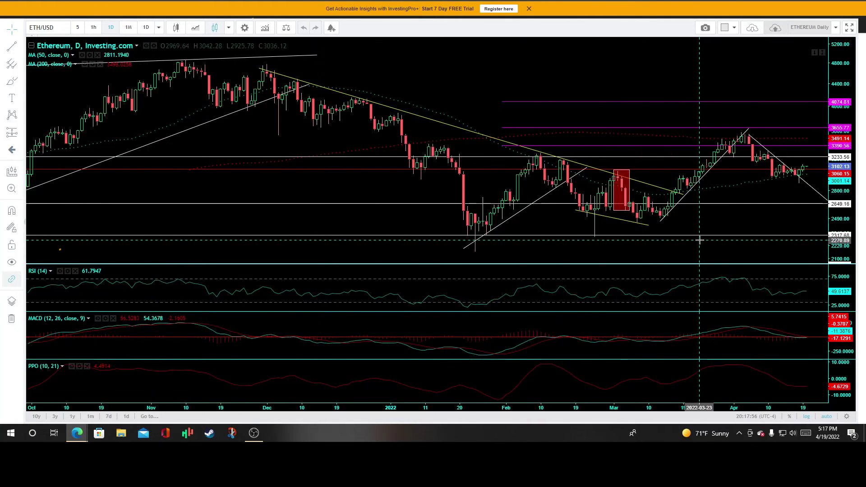
scroll(698, 250, down, 1)
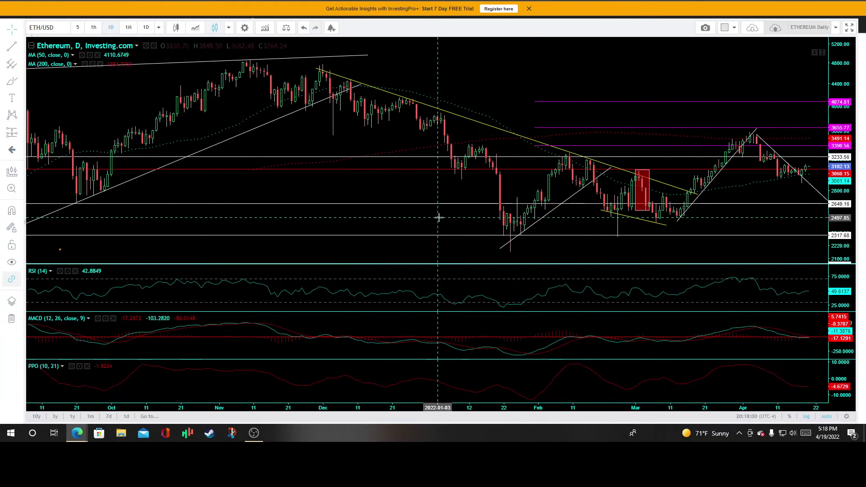
scroll(476, 205, down, 1)
drag(475, 205, 358, 212)
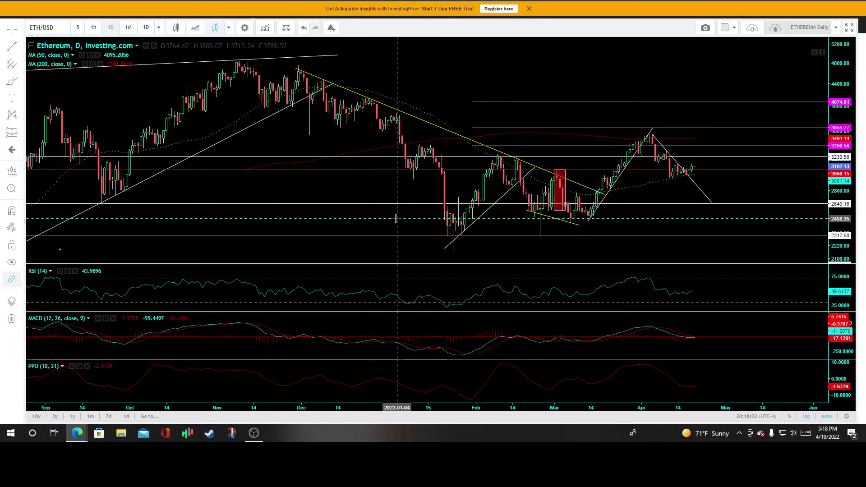